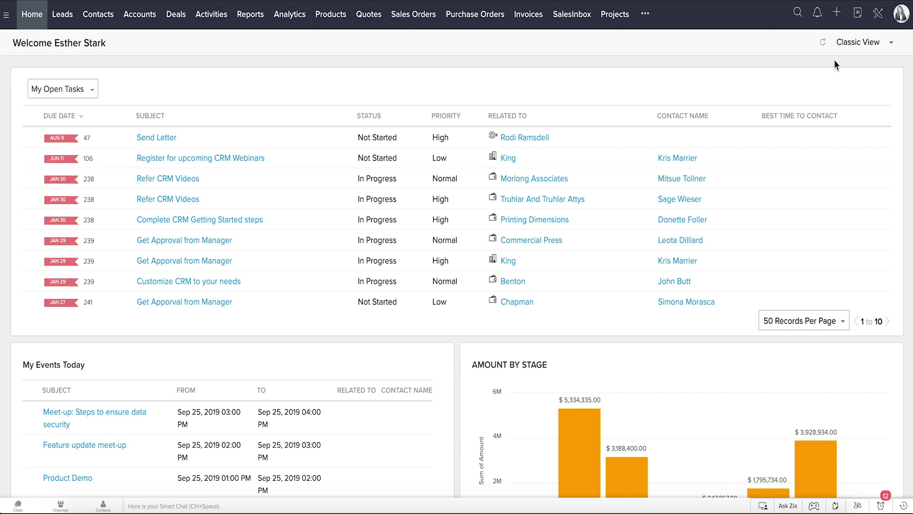
# Create a new Leads web form with Email and Mobile placed between Company and Last Name.
pyautogui.click(878, 16)
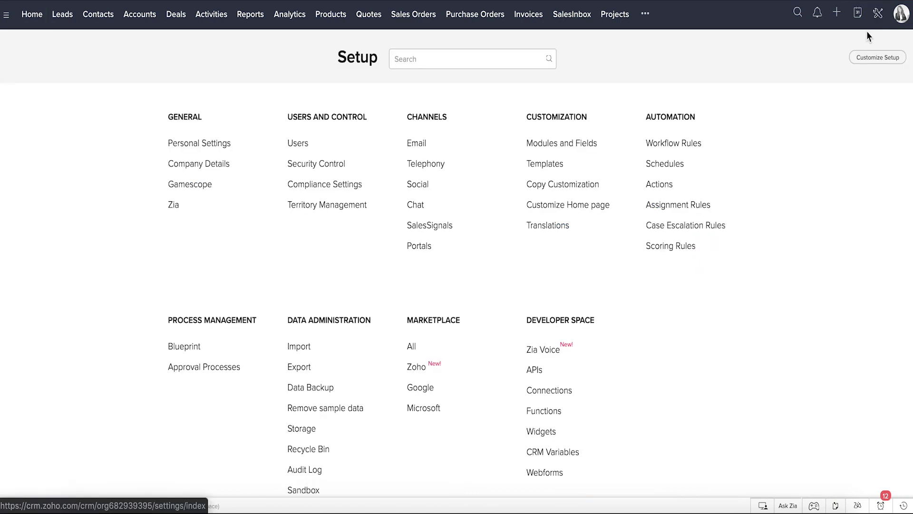
pyautogui.click(559, 472)
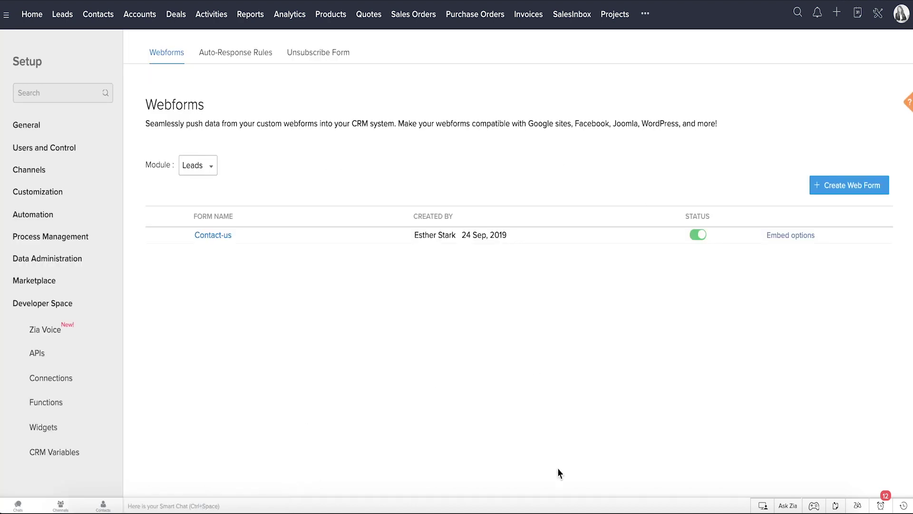
pyautogui.click(825, 199)
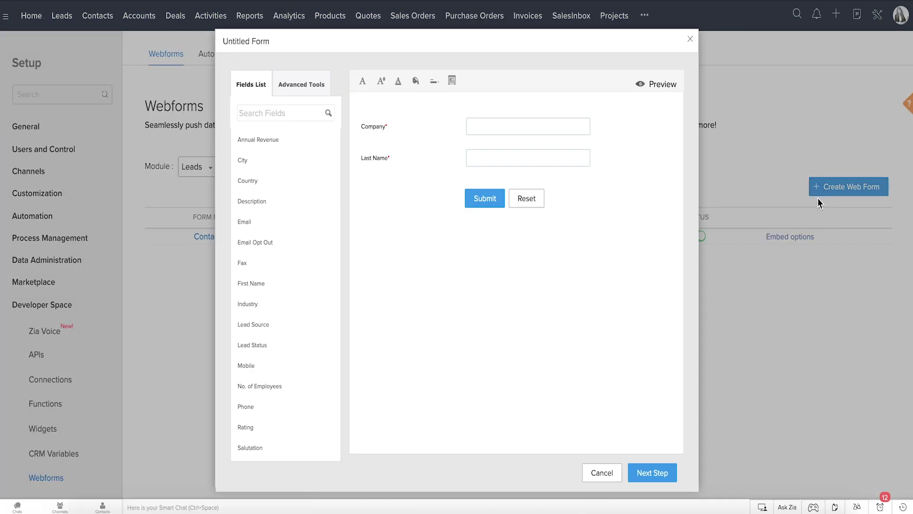
pyautogui.moveTo(326, 212); pyautogui.dragTo(419, 157)
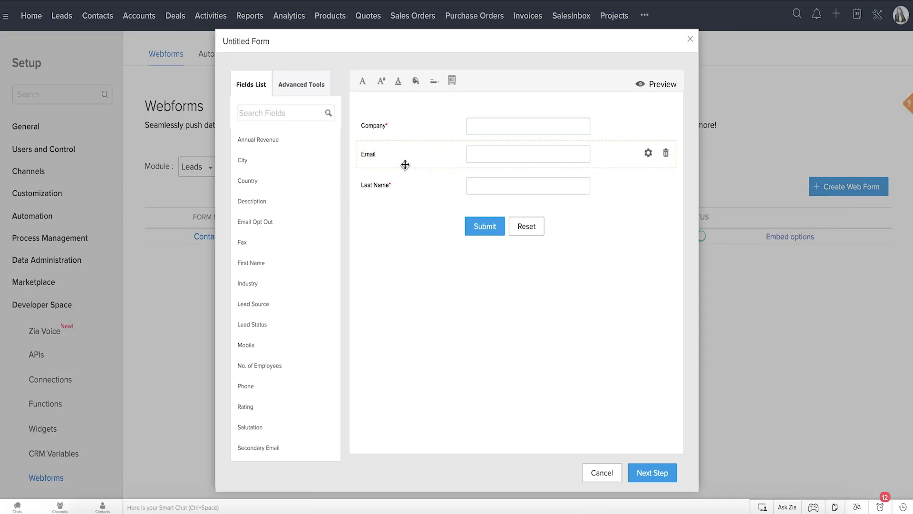
pyautogui.moveTo(280, 345); pyautogui.dragTo(428, 177)
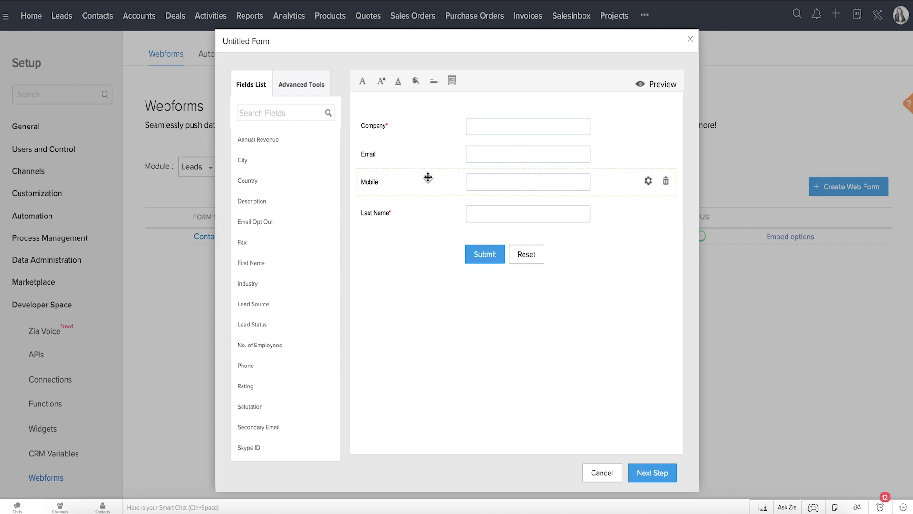
pyautogui.click(647, 472)
pyautogui.write('Con')
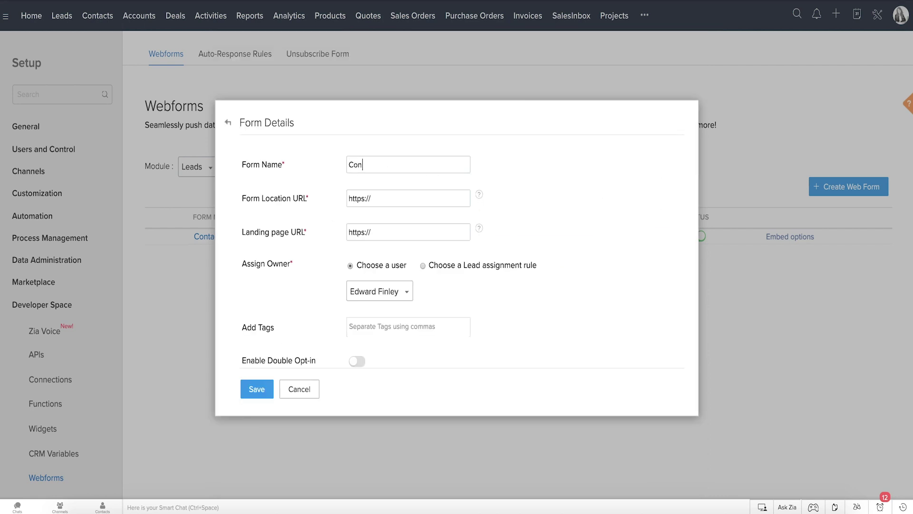
pyautogui.write('tact-us')
pyautogui.press('Tab')
pyautogui.press('End')
pyautogui.write('www.zylker.com/conta')
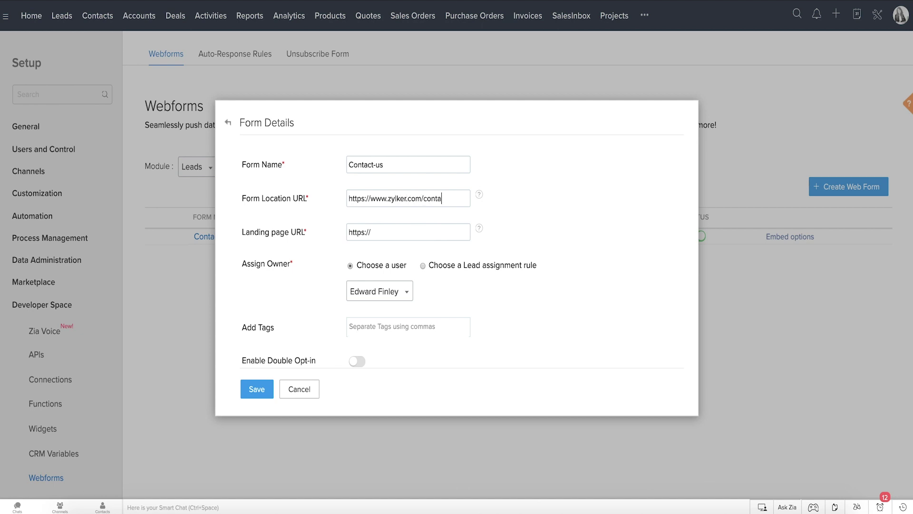
pyautogui.write('ct-us')
pyautogui.click(424, 233)
pyautogui.write('www.zylker.com')
# Assign lead owners with the 'Assign leads based on lead source' rule and save the form.
pyautogui.click(423, 266)
pyautogui.click(413, 292)
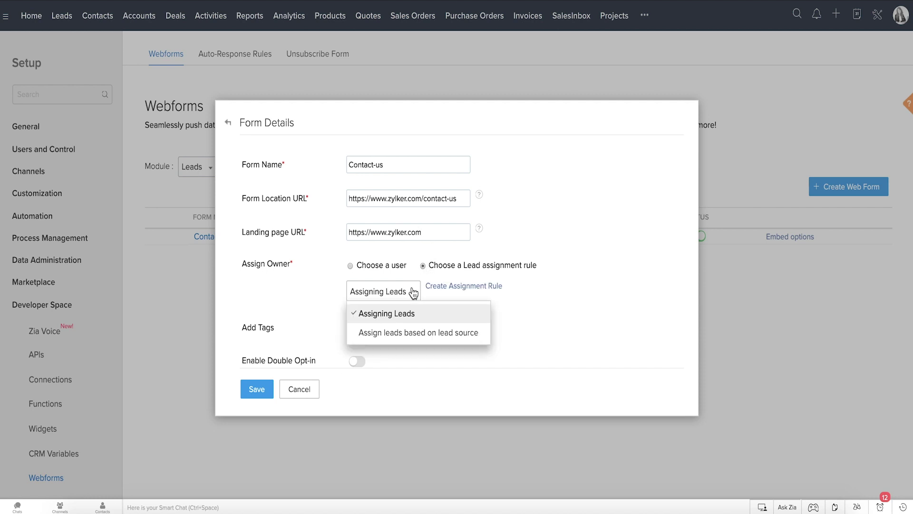
pyautogui.click(414, 332)
pyautogui.scroll(-2, 507, 303)
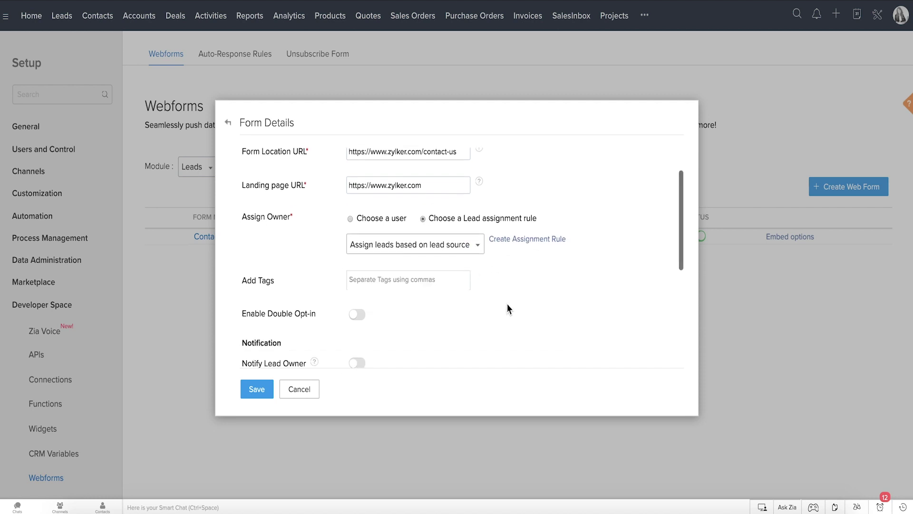
pyautogui.scroll(-6, 507, 308)
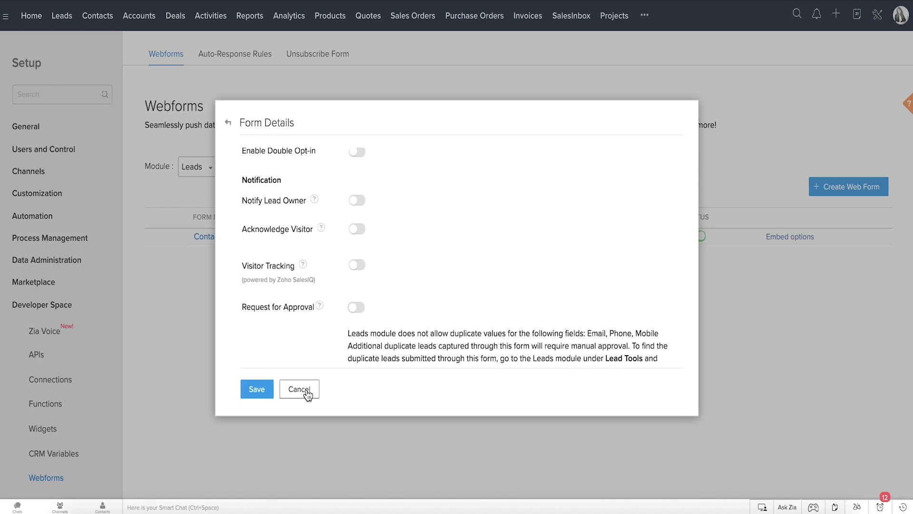
pyautogui.click(257, 388)
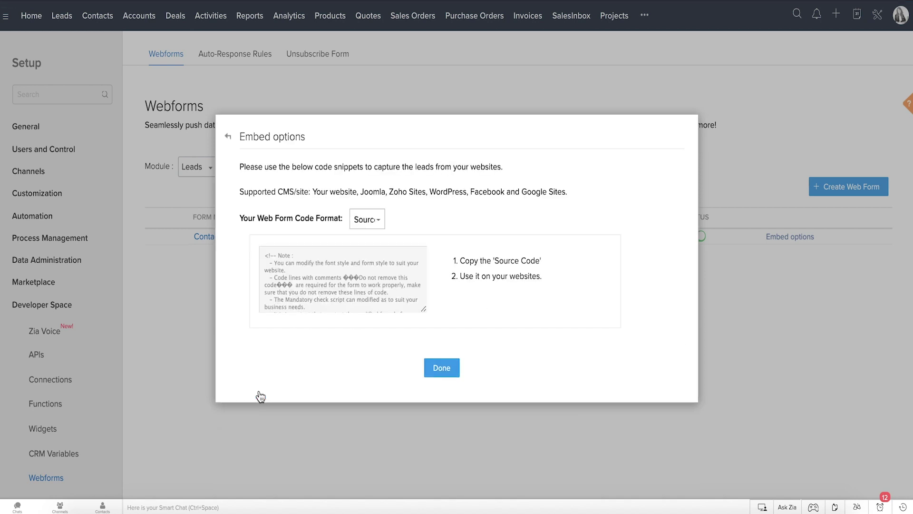
# Keep the code format as Source and select the entire embed code snippet.
pyautogui.click(391, 219)
pyautogui.click(388, 240)
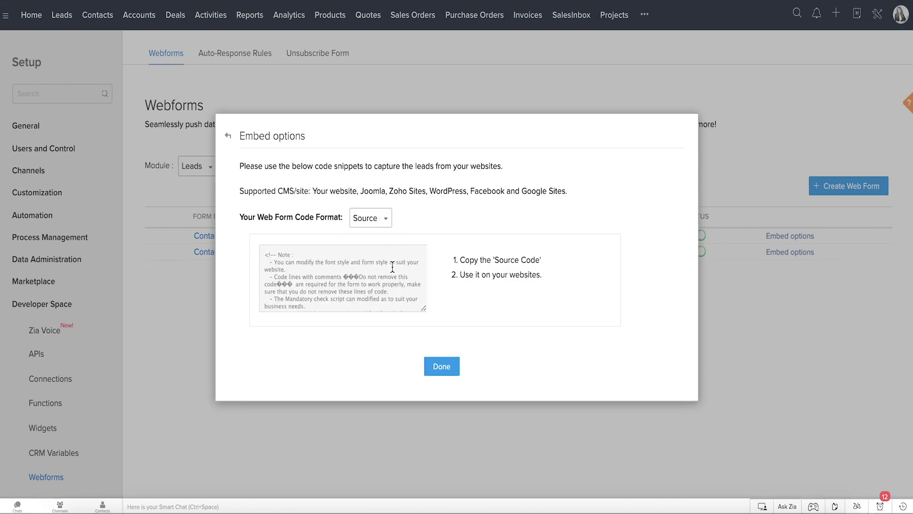
pyautogui.click(391, 289)
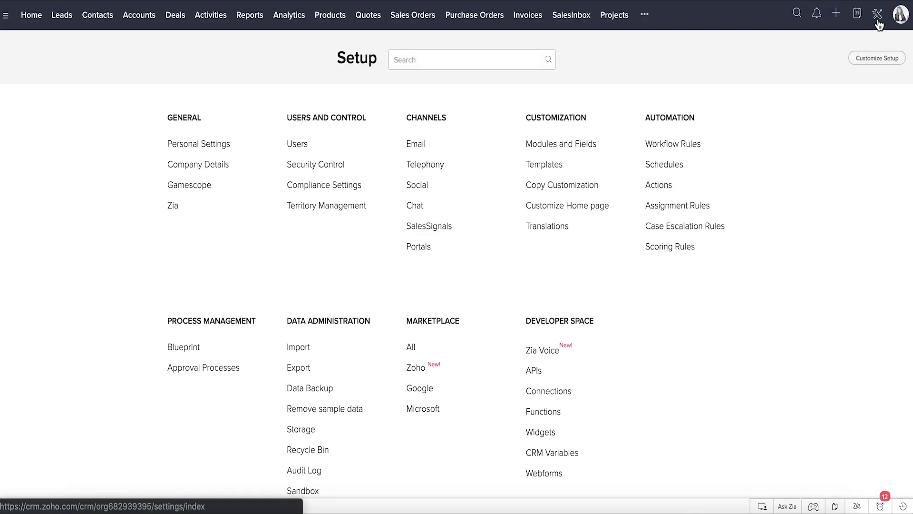
# In the import mapping, preview the Accounts file, then expand the Unmapped Files and Unsupported Files lists.
pyautogui.click(304, 348)
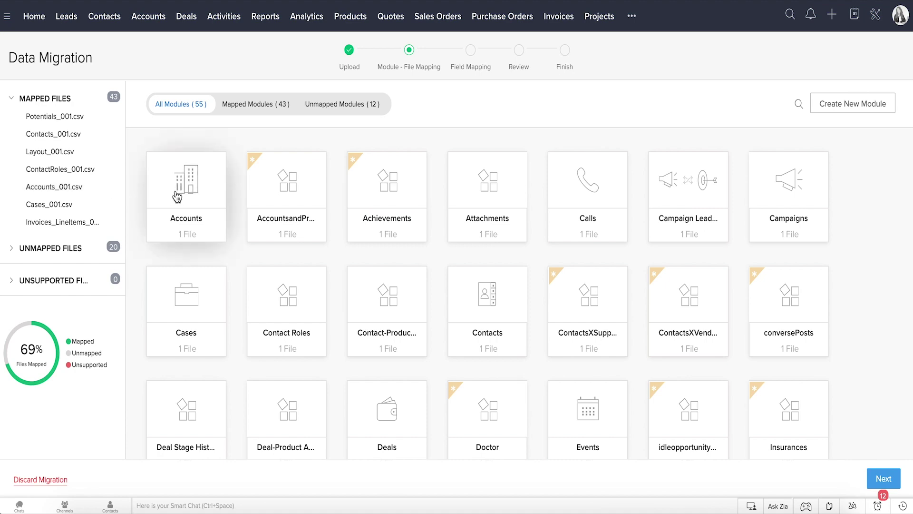
pyautogui.click(188, 232)
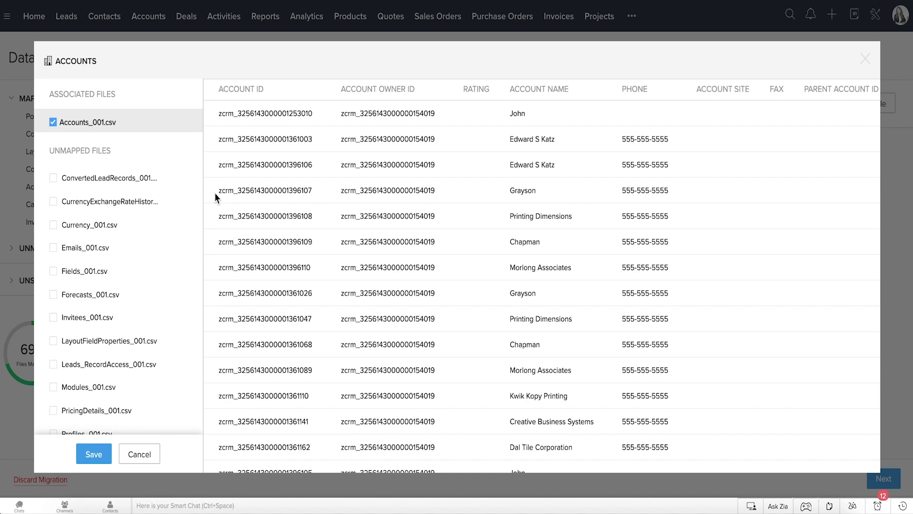
pyautogui.press('Escape')
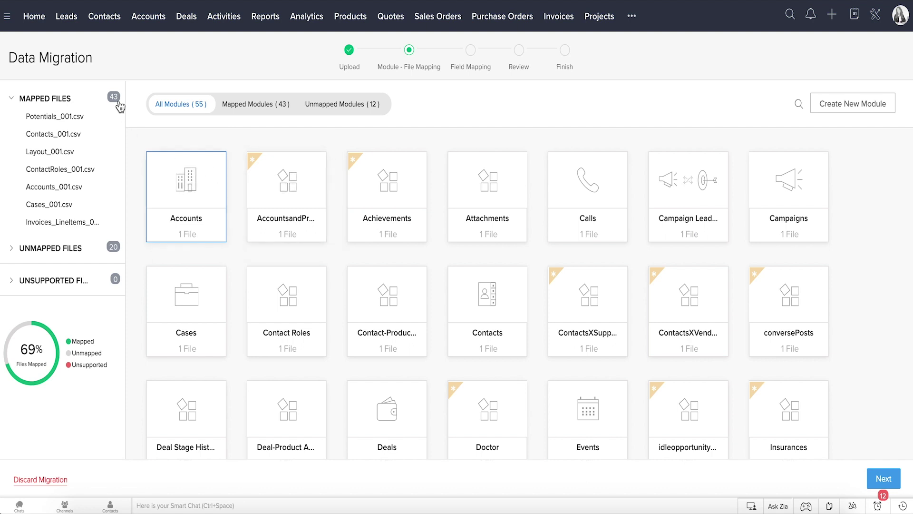
pyautogui.click(119, 247)
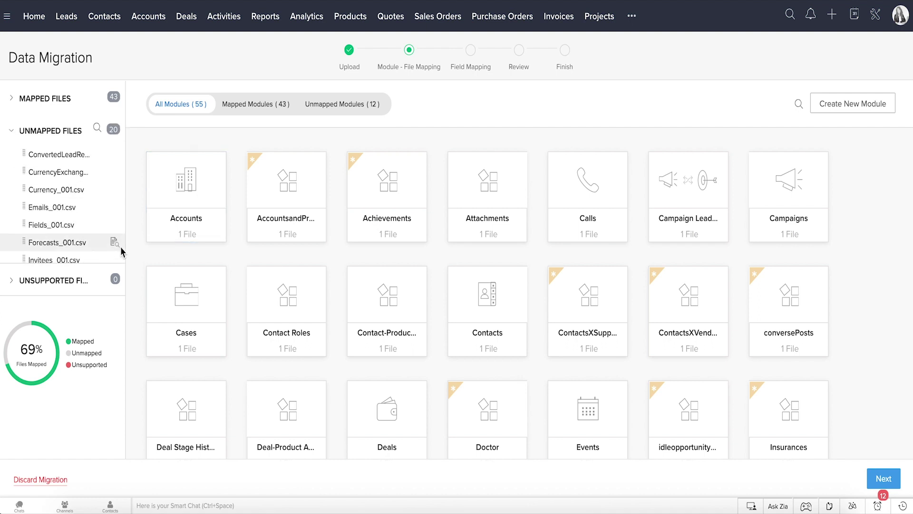
pyautogui.click(121, 275)
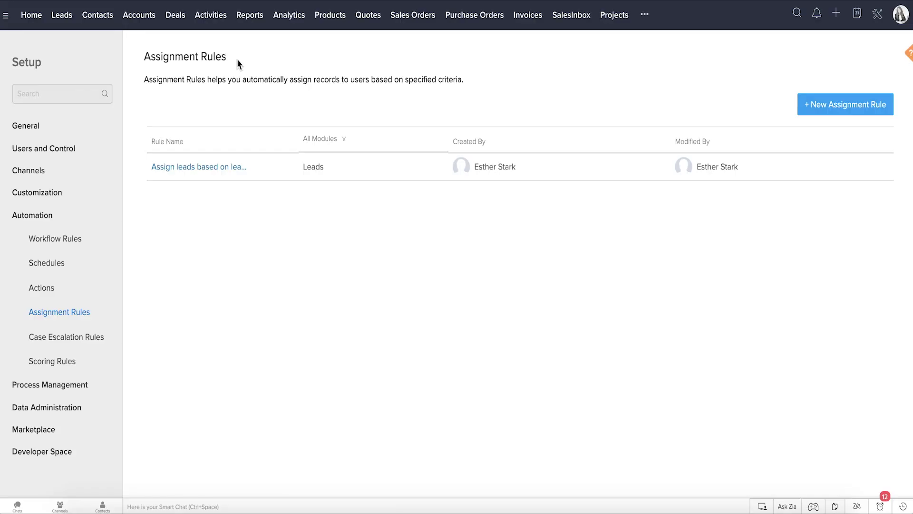
# Assign imported lead owners using the 'Assign leads based on lead source' assignment rule.
pyautogui.click(227, 167)
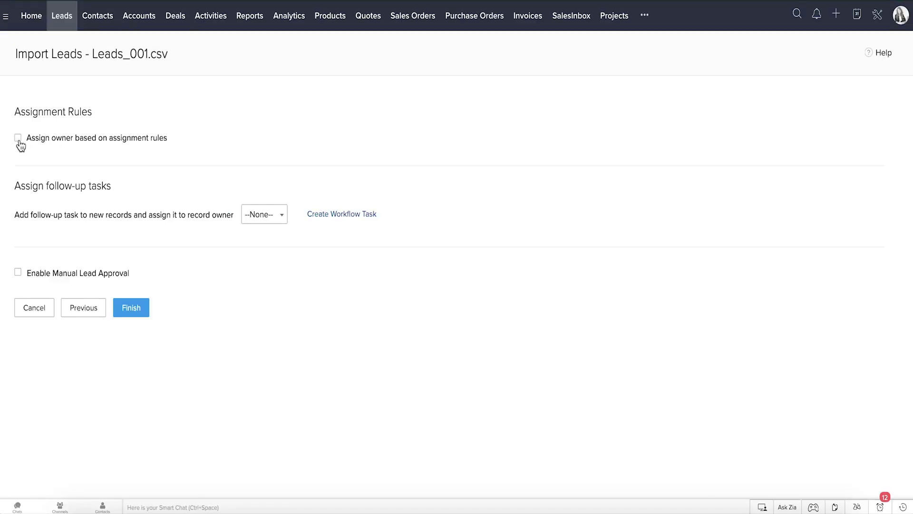
pyautogui.click(18, 140)
pyautogui.click(186, 147)
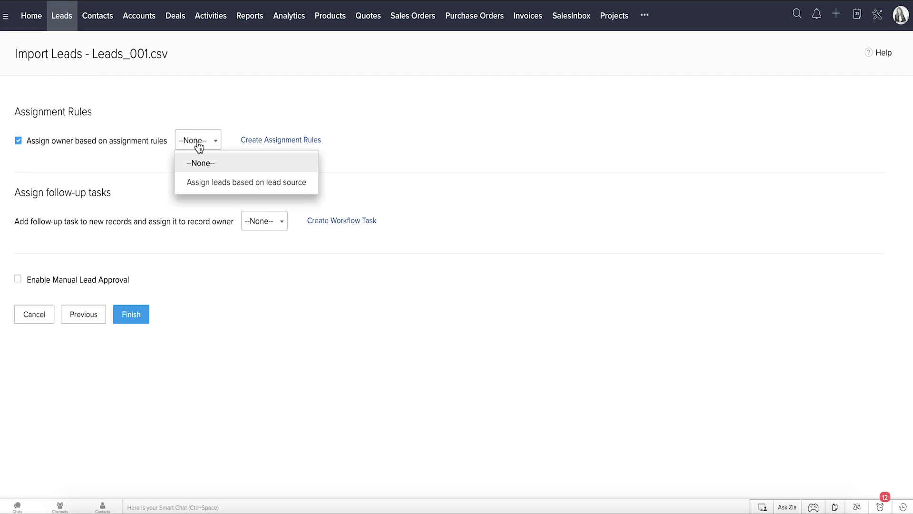
pyautogui.click(231, 179)
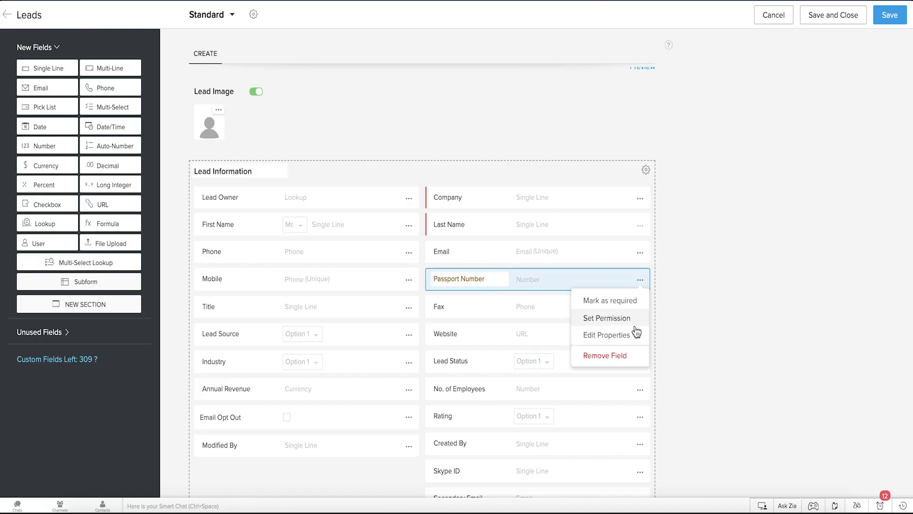
# Disallow duplicate Passport Number values and have the import update only existing leads matched on Passport Number.
pyautogui.click(637, 333)
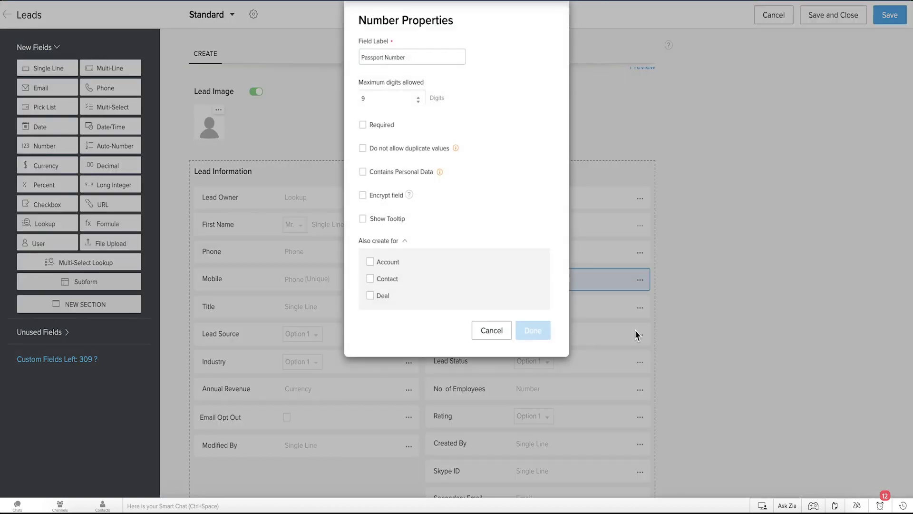
pyautogui.click(445, 151)
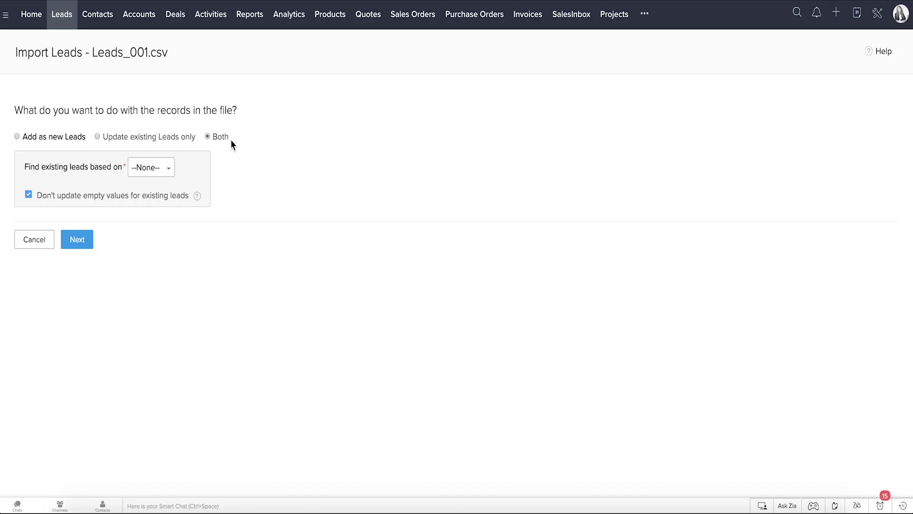
pyautogui.click(168, 172)
pyautogui.click(182, 253)
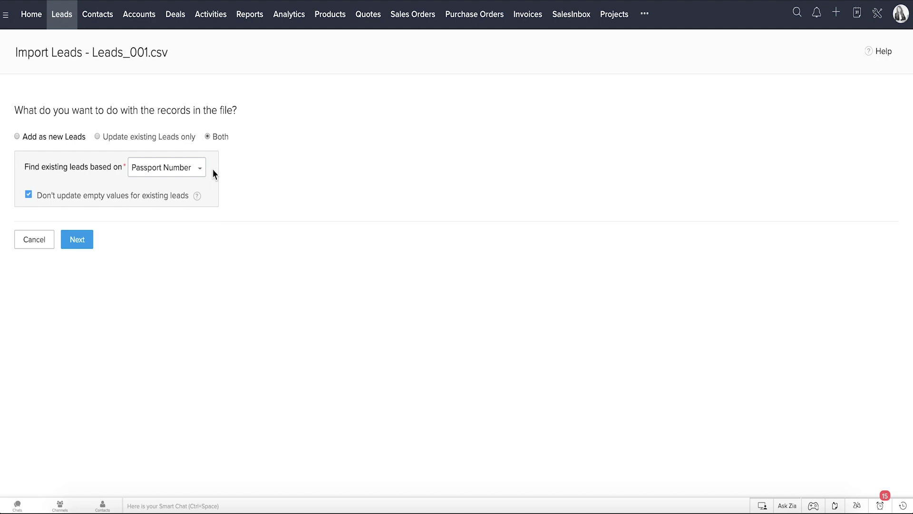
pyautogui.click(72, 136)
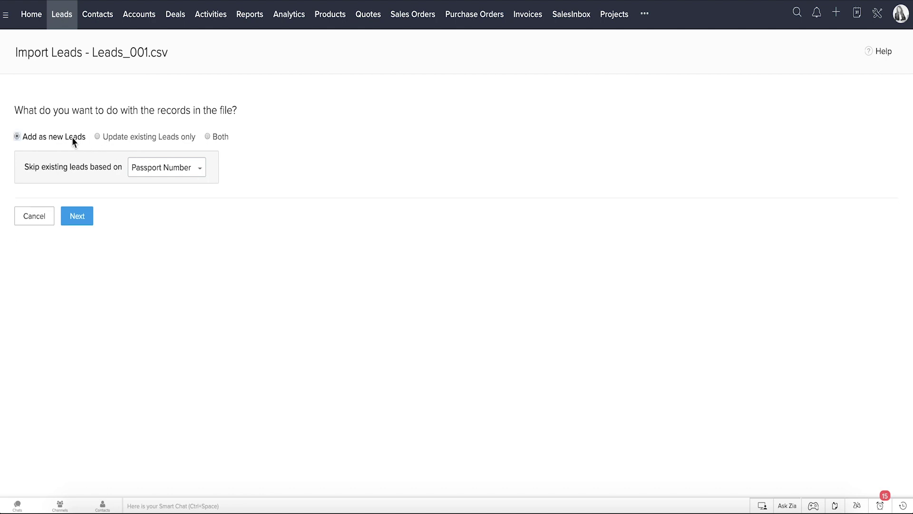
pyautogui.click(115, 138)
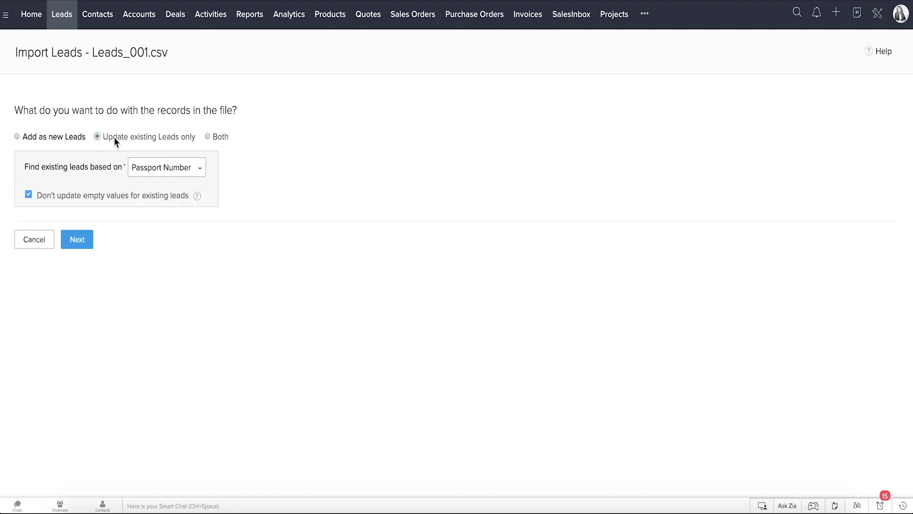